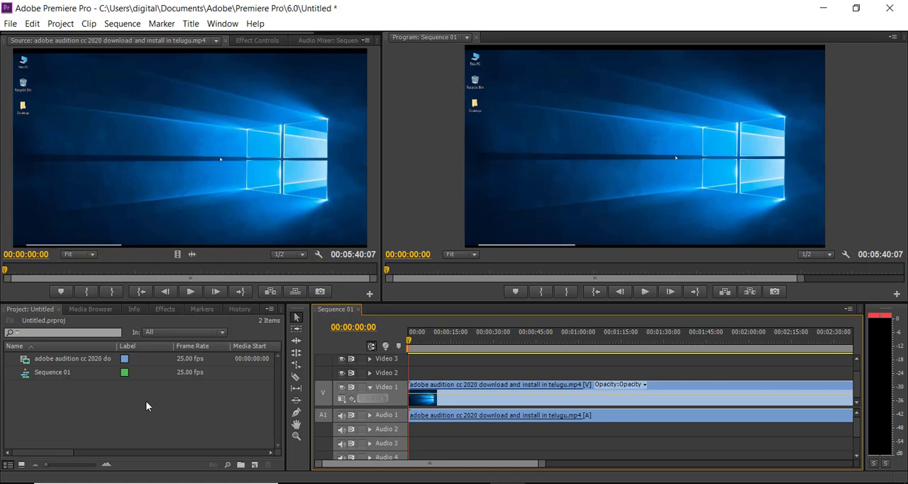
{"action": "left_click", "coordinate": [188, 29]}
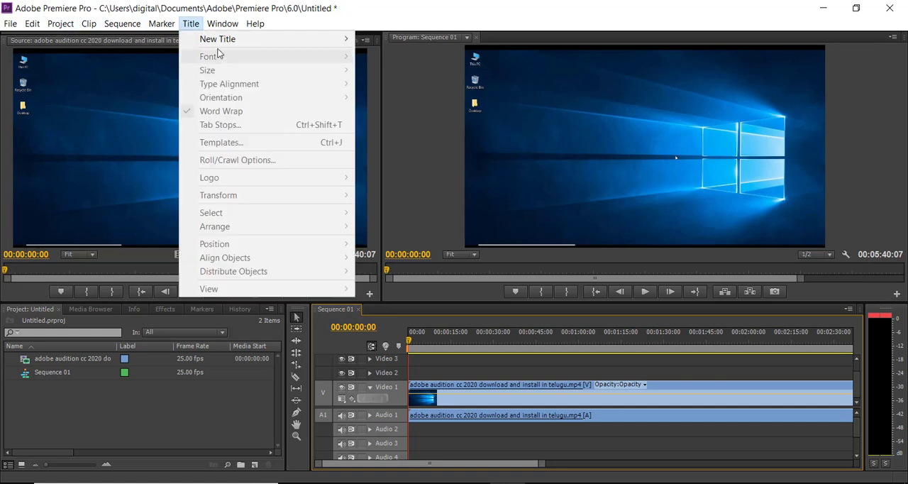
{"action": "mouse_move", "coordinate": [327, 44]}
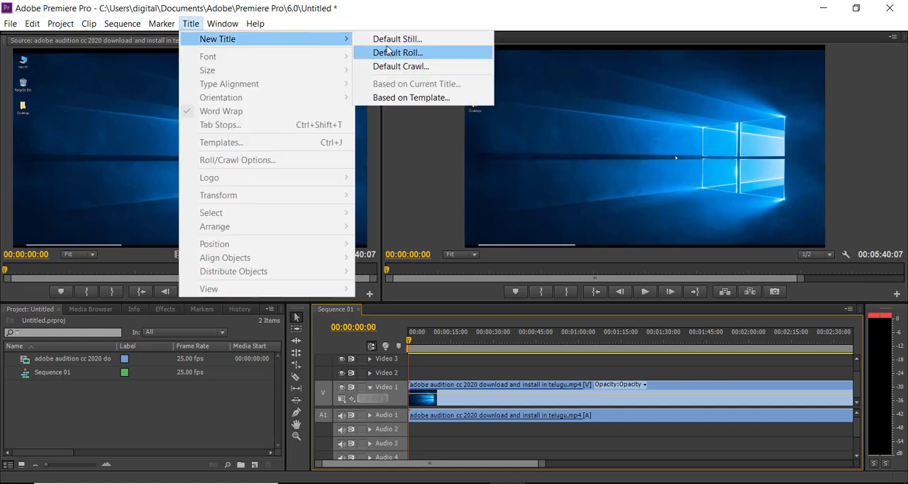
{"action": "left_click", "coordinate": [395, 39]}
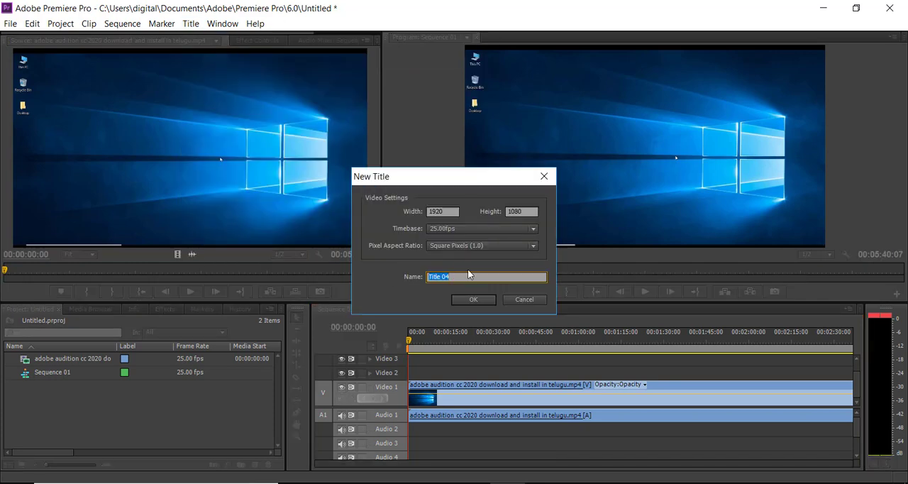
{"action": "left_click", "coordinate": [524, 298]}
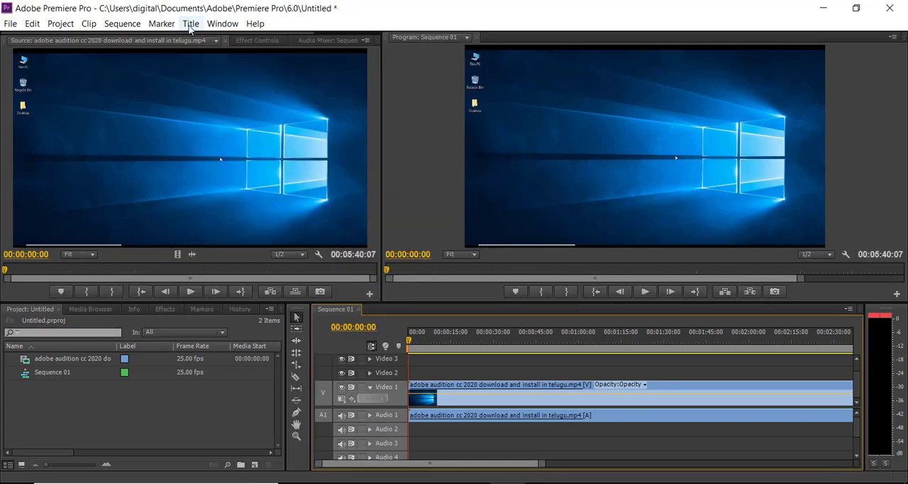
Step: Create a new default crawl title, accepting the suggested name and video settings
{"action": "left_click", "coordinate": [190, 25]}
{"action": "mouse_move", "coordinate": [306, 43]}
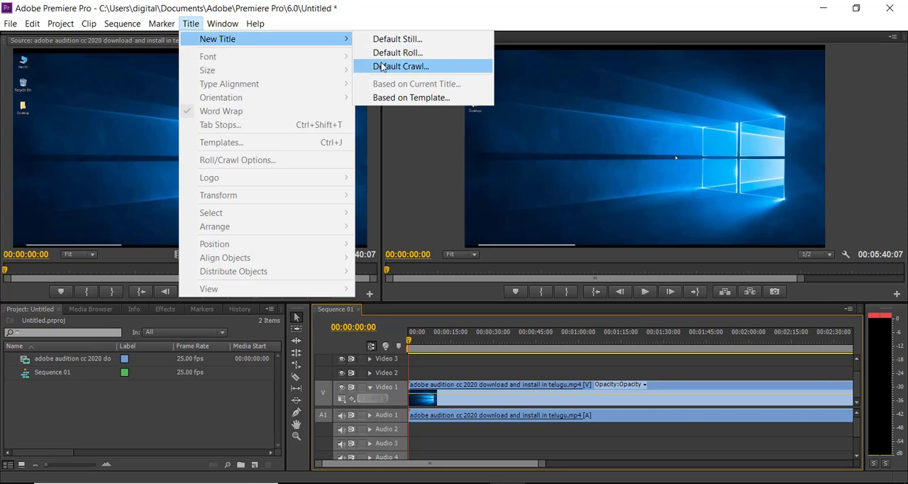
{"action": "left_click", "coordinate": [357, 63]}
{"action": "left_click", "coordinate": [475, 300]}
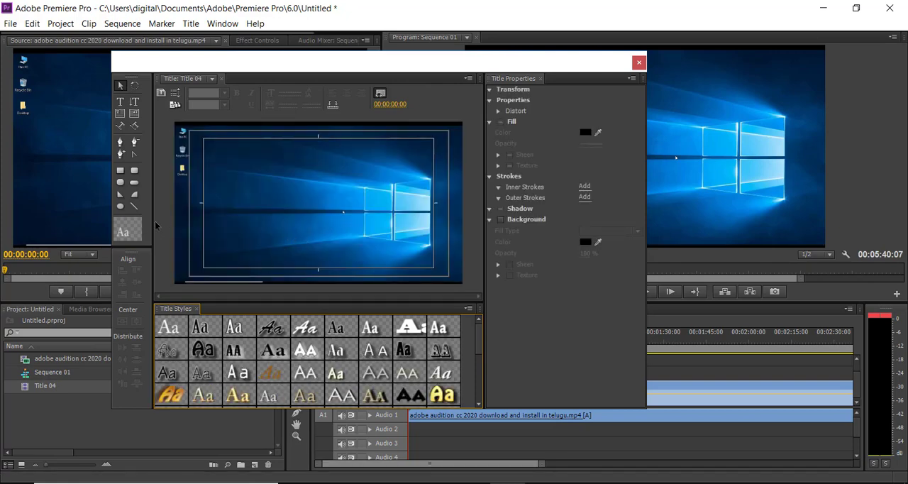
Step: Add the horizontal text "Digital telugu techs" to the title frame with the Type tool
{"action": "left_click", "coordinate": [121, 103]}
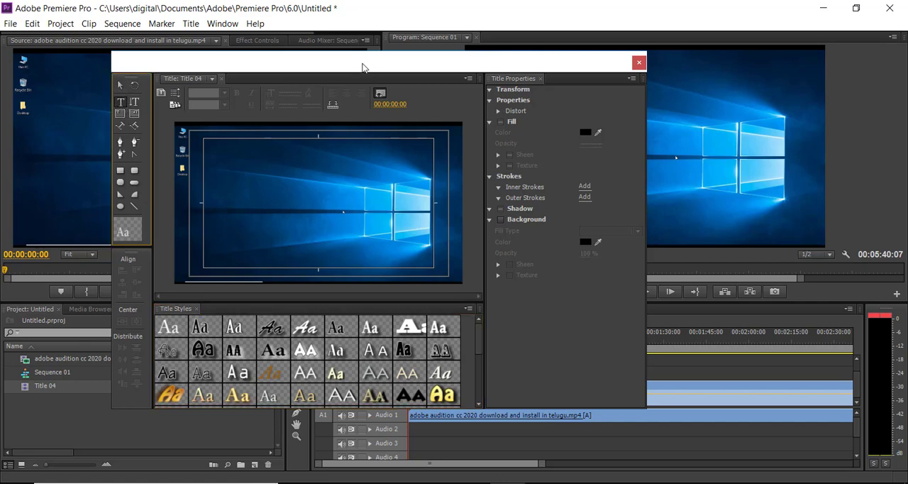
{"action": "left_click_drag", "start_coordinate": [358, 66], "coordinate": [384, 75]}
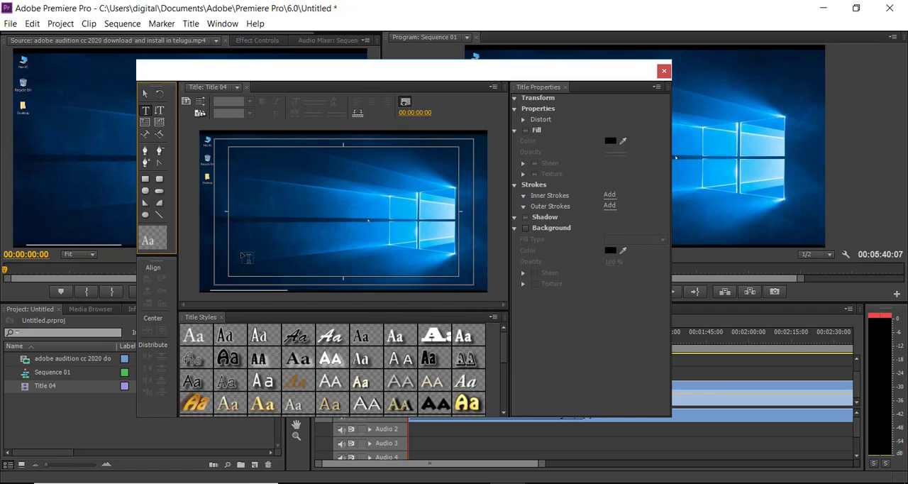
{"action": "left_click", "coordinate": [246, 231]}
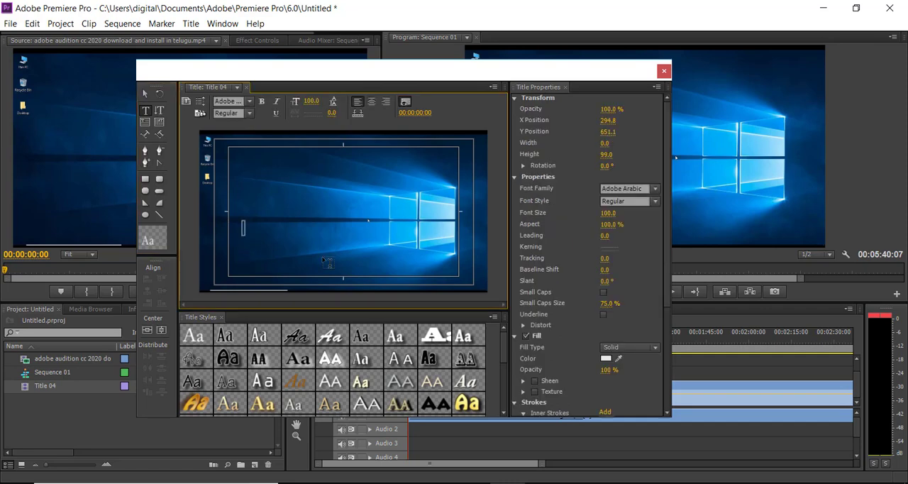
{"action": "type", "text": "D"}
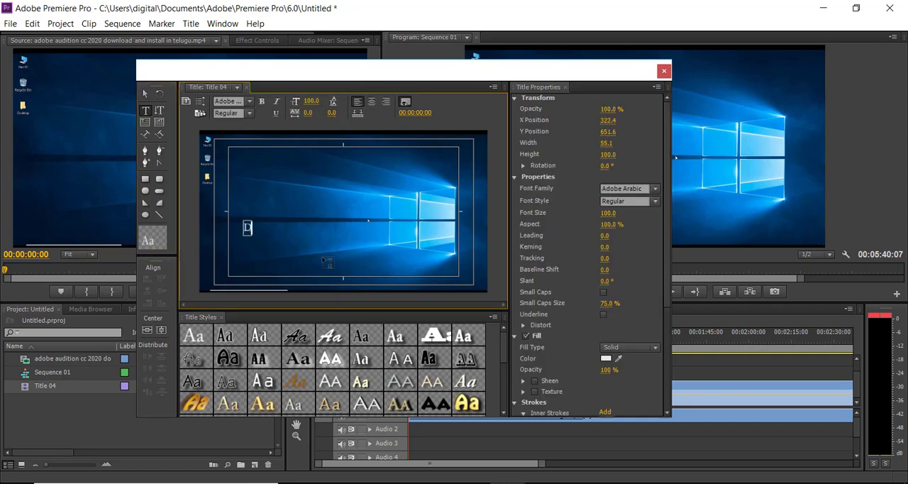
{"action": "type", "text": "igital telugu"}
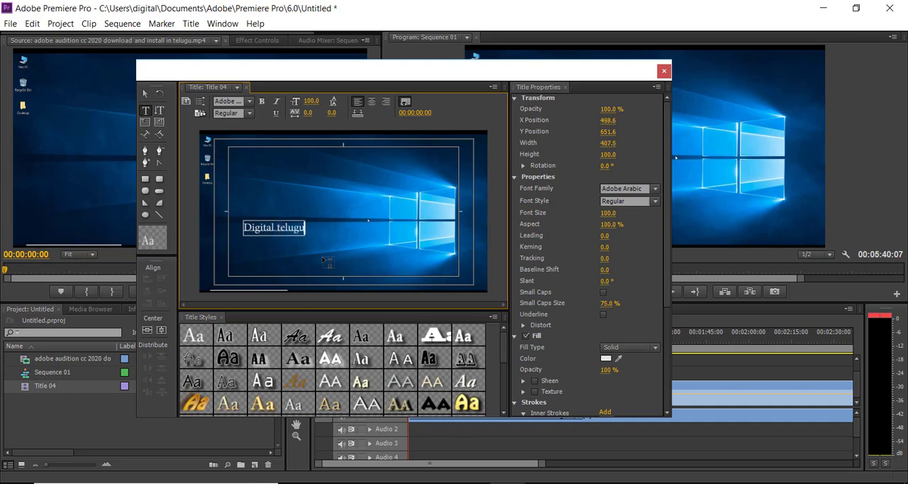
{"action": "type", "text": " techs"}
Step: Set the text's font size to 246 and place it horizontally centred in the lower part of the frame, at Y about 872
{"action": "left_click_drag", "start_coordinate": [607, 214], "coordinate": [711, 214]}
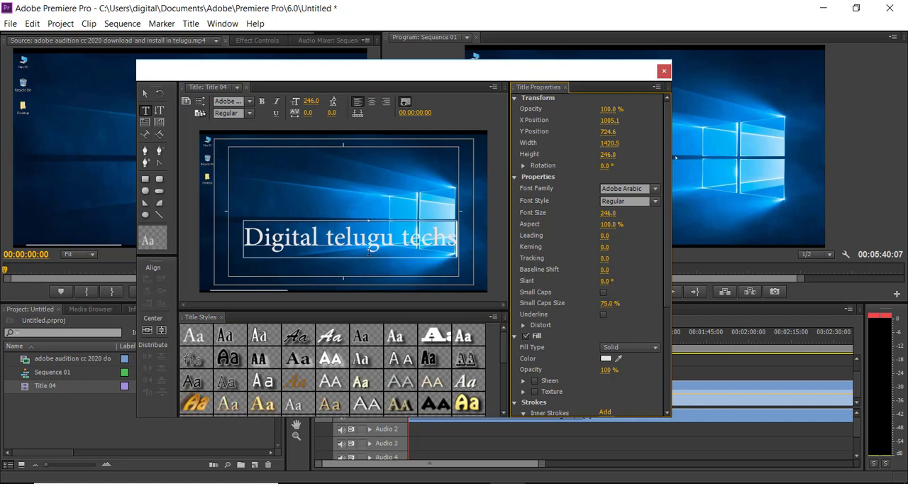
{"action": "left_click", "coordinate": [147, 330]}
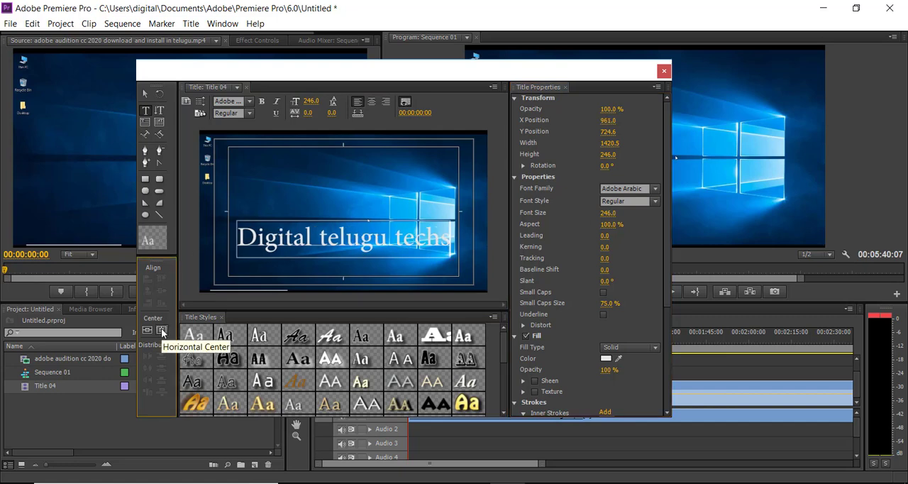
{"action": "left_click", "coordinate": [145, 94]}
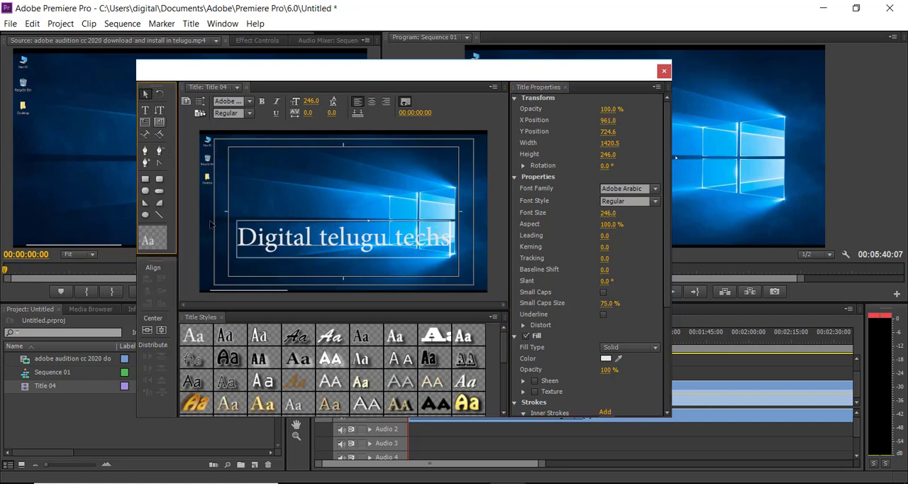
{"action": "left_click", "coordinate": [330, 243]}
{"action": "left_click_drag", "start_coordinate": [333, 240], "coordinate": [334, 260]}
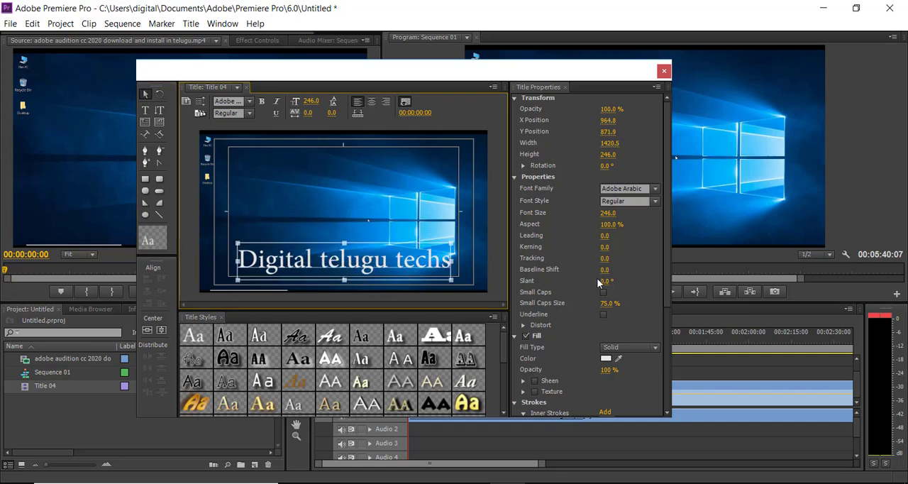
Step: Set the text's fill colour to dark yellow (827D01)
{"action": "left_click", "coordinate": [606, 358]}
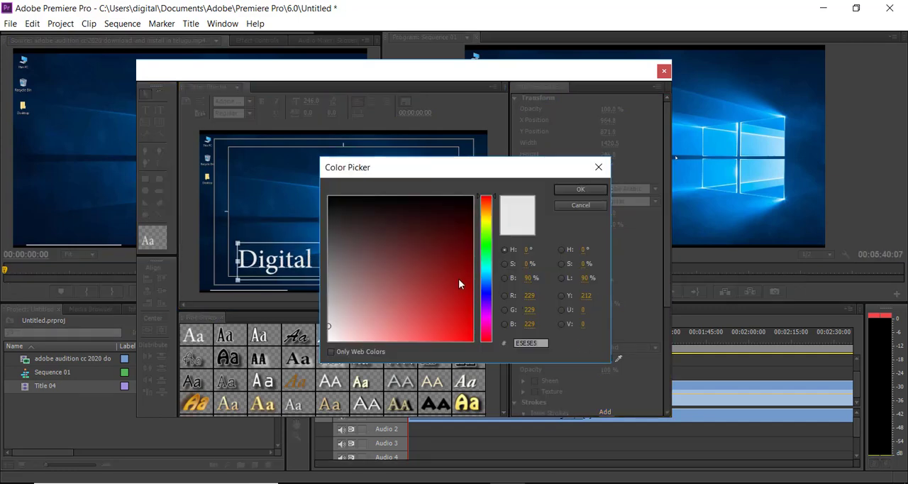
{"action": "left_click_drag", "start_coordinate": [488, 264], "coordinate": [487, 224]}
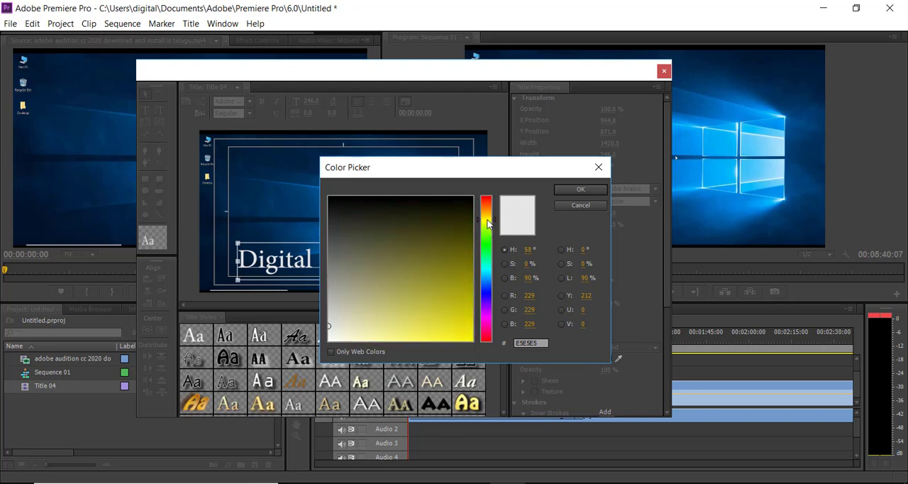
{"action": "left_click", "coordinate": [471, 271]}
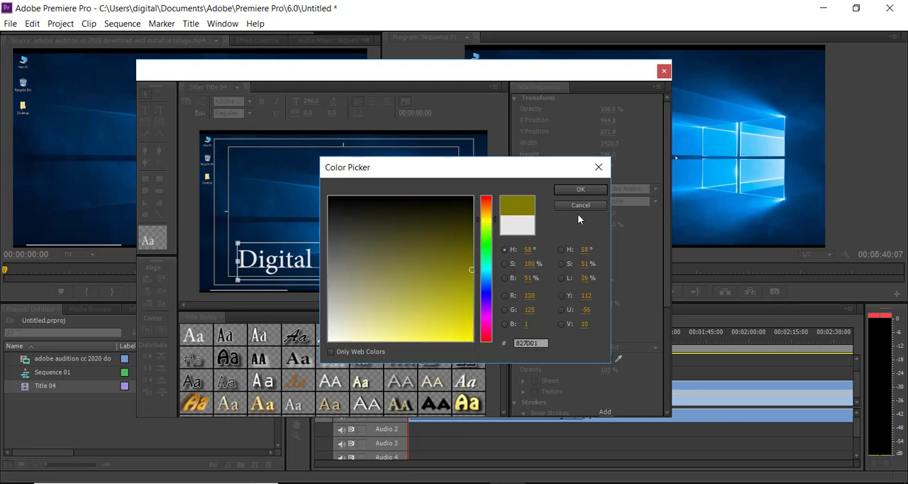
{"action": "left_click", "coordinate": [572, 188]}
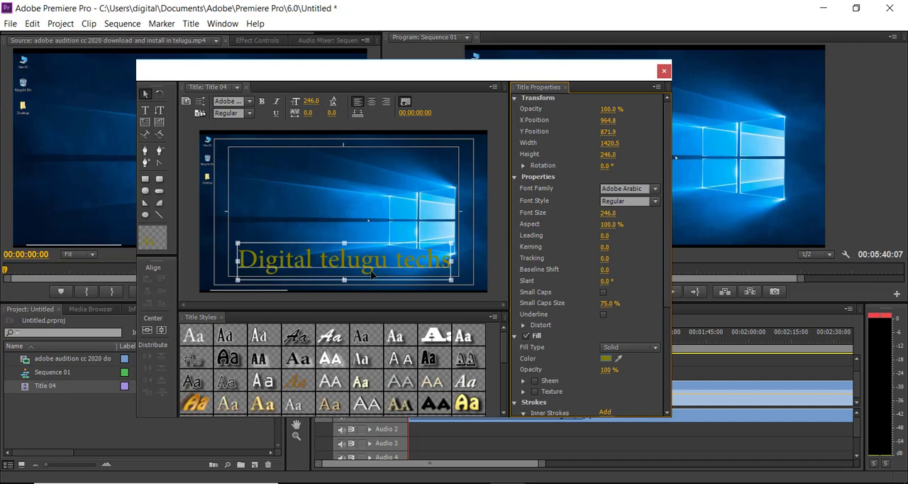
Step: Set the text's fill colour to magenta
{"action": "left_click", "coordinate": [606, 358]}
{"action": "left_click", "coordinate": [485, 300]}
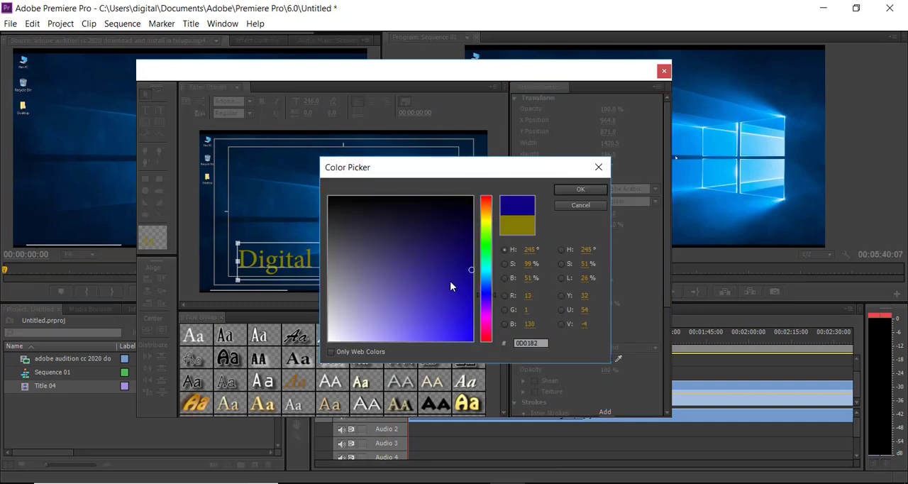
{"action": "left_click", "coordinate": [466, 286]}
{"action": "mouse_move", "coordinate": [488, 319]}
{"action": "left_mouse_down"}
{"action": "mouse_move", "coordinate": [489, 330]}
{"action": "mouse_move", "coordinate": [463, 304]}
{"action": "mouse_move", "coordinate": [472, 319]}
{"action": "left_mouse_up"}
{"action": "left_click", "coordinate": [574, 190]}
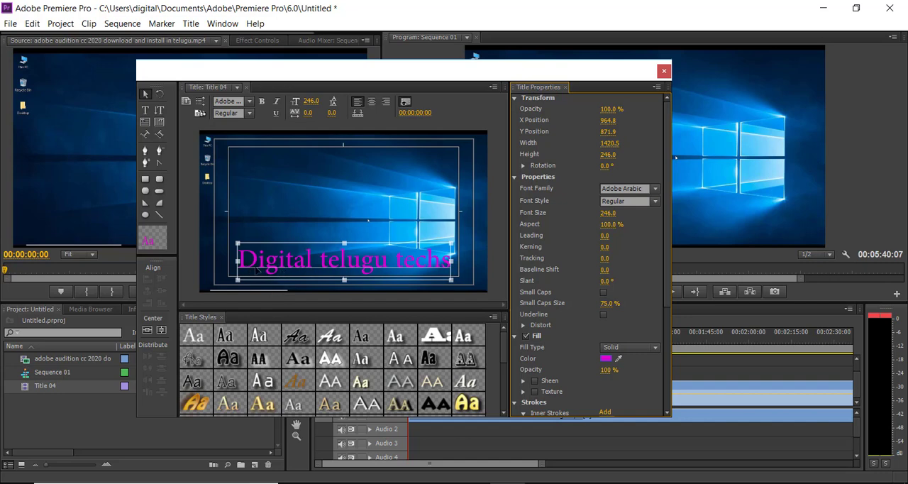
Step: Make the left-crawling title start off screen and end off screen, and close the title editor
{"action": "left_click", "coordinate": [200, 104]}
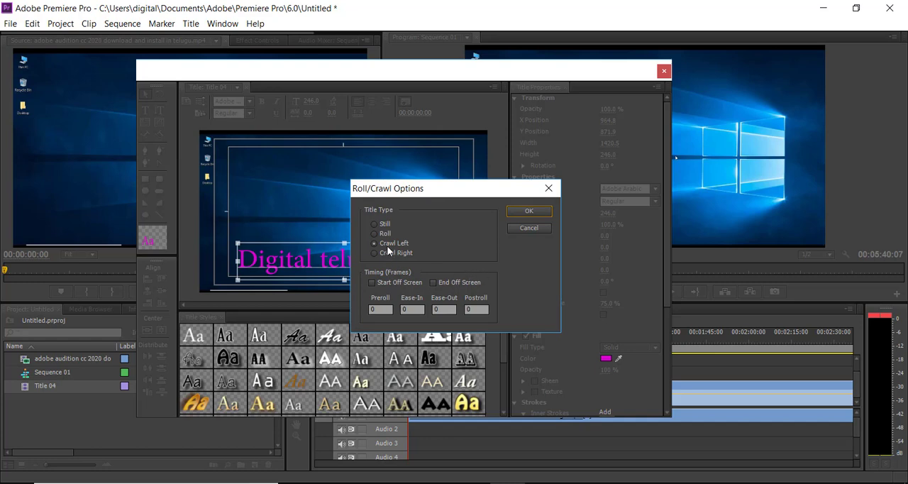
{"action": "left_click", "coordinate": [373, 282]}
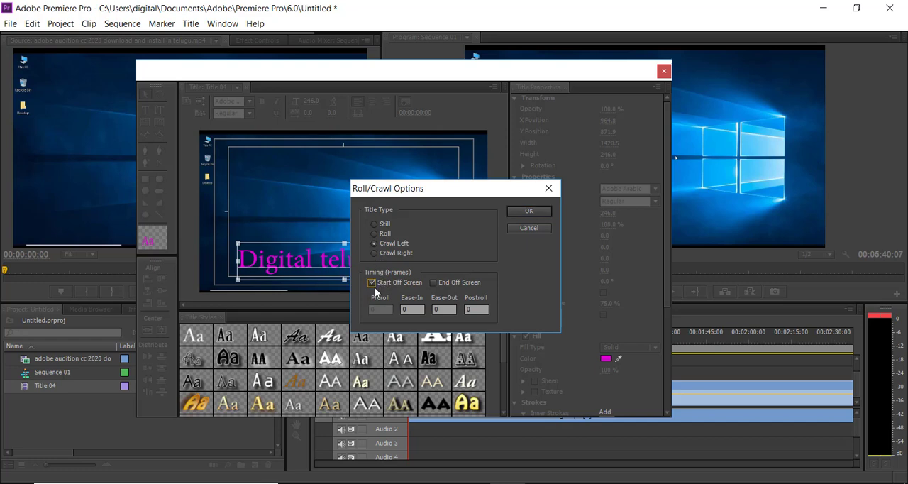
{"action": "left_click", "coordinate": [433, 282]}
{"action": "left_click", "coordinate": [528, 212]}
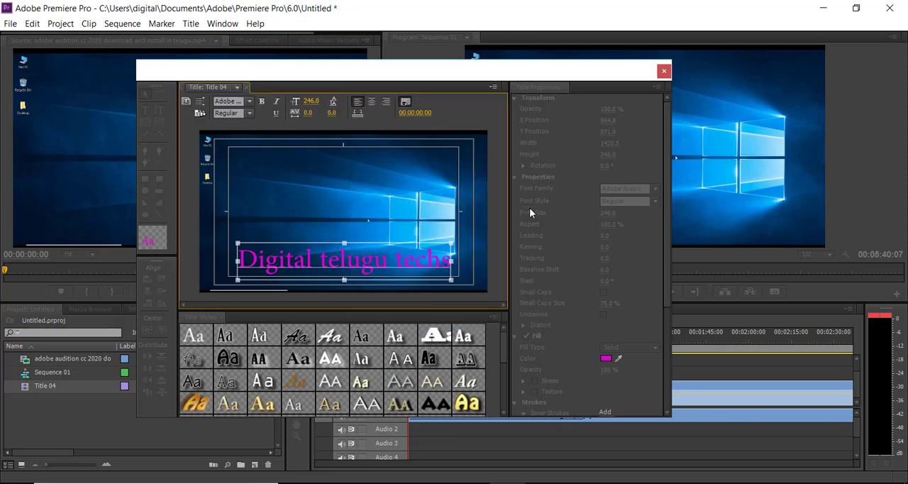
{"action": "left_click", "coordinate": [663, 72]}
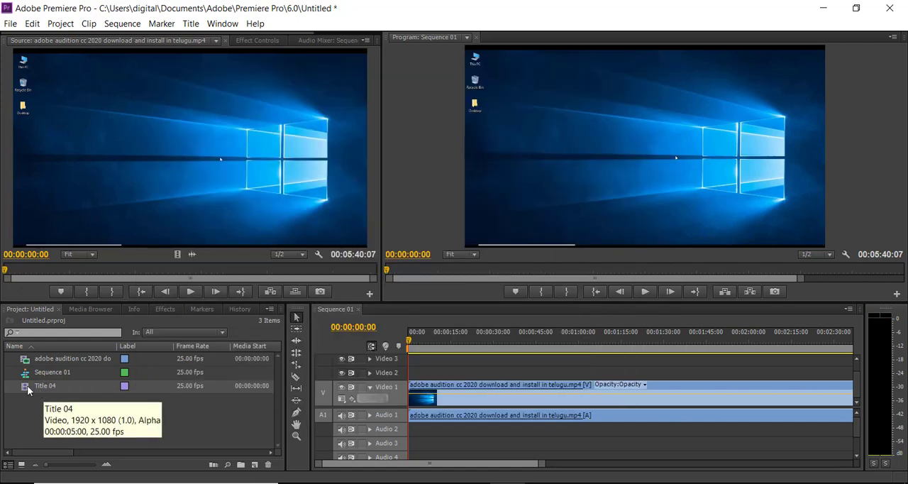
Step: Place Title 04 on Video 2 near the start of the sequence, extend it to about 11 seconds, and preview the crawl
{"action": "left_click_drag", "start_coordinate": [43, 385], "coordinate": [421, 373]}
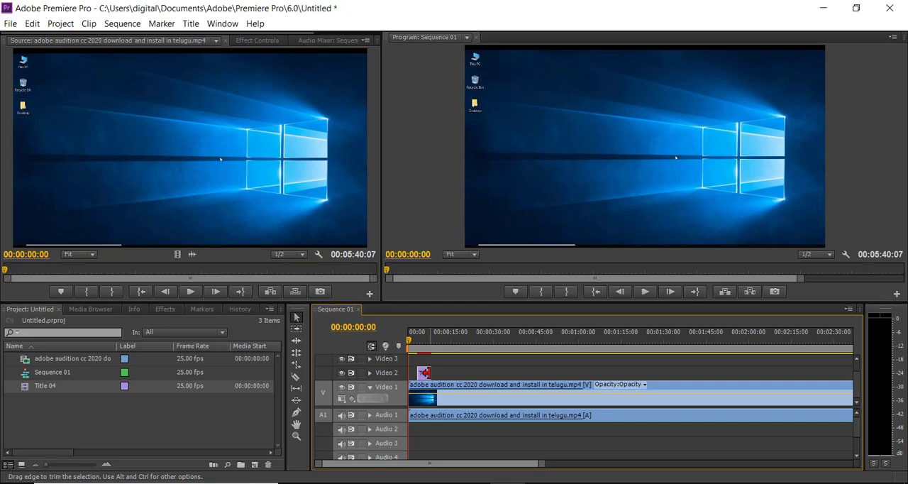
{"action": "mouse_move", "coordinate": [428, 372]}
{"action": "left_mouse_down"}
{"action": "mouse_move", "coordinate": [780, 372]}
{"action": "mouse_move", "coordinate": [450, 383]}
{"action": "mouse_move", "coordinate": [432, 375]}
{"action": "left_mouse_up"}
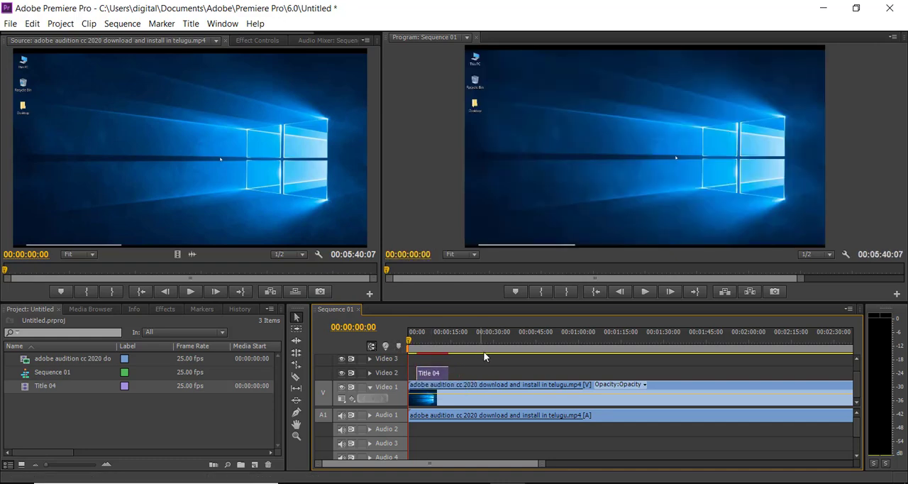
{"action": "key", "text": "space"}
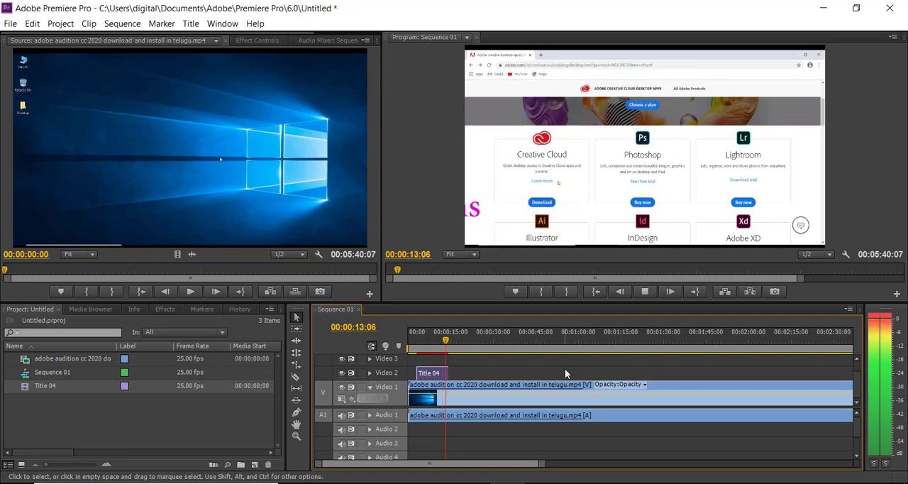
{"action": "key", "text": "space"}
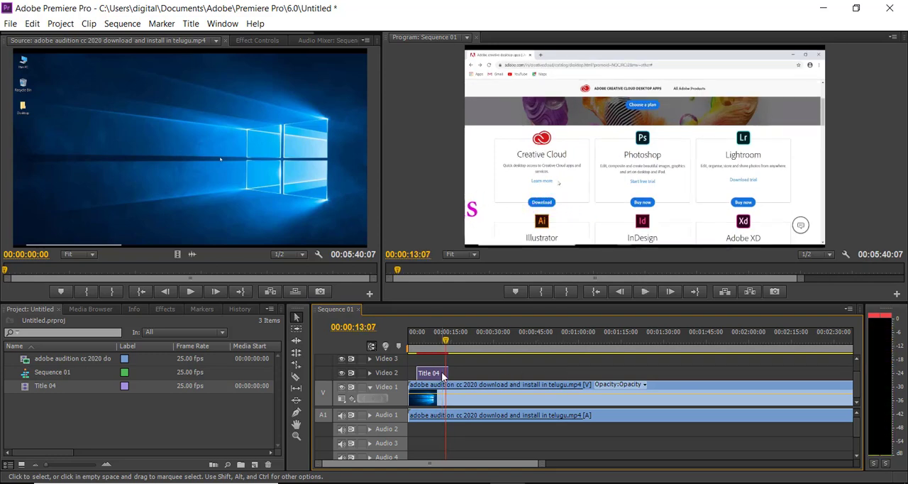
Step: Place a copy of the title clip on Video 2 starting at 00:00:13:07, preview it, and return the playhead to the sequence start
{"action": "left_click_drag", "start_coordinate": [434, 376], "coordinate": [468, 376]}
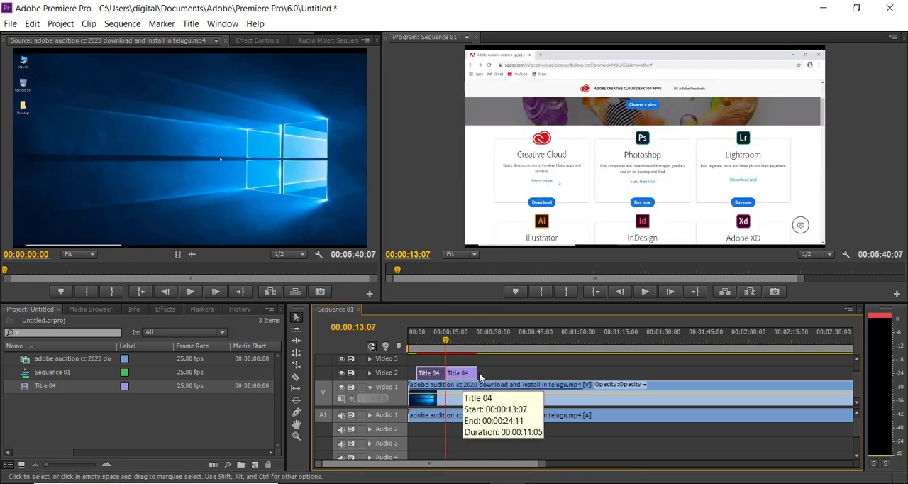
{"action": "key", "text": "space"}
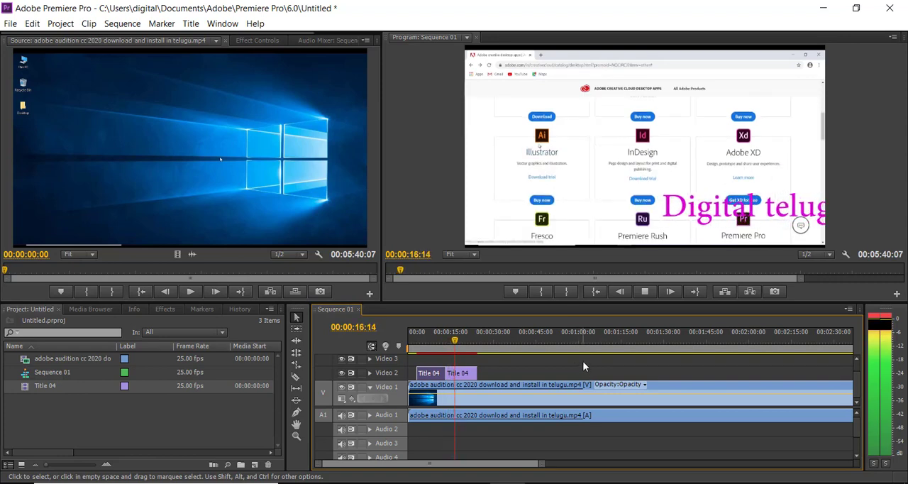
{"action": "key", "text": "space"}
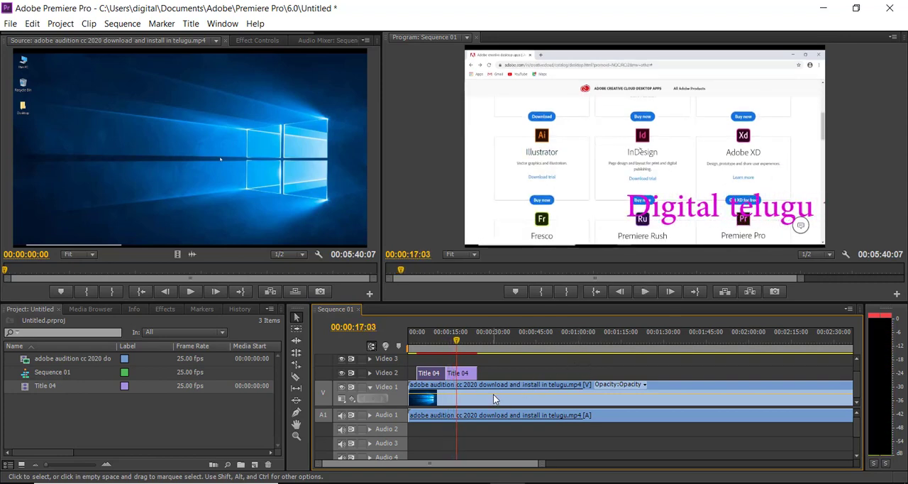
{"action": "left_click", "coordinate": [461, 375]}
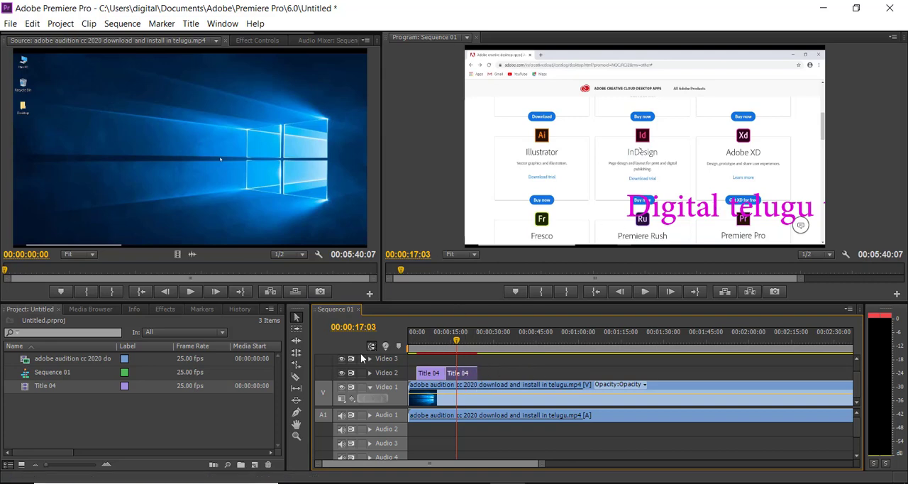
{"action": "left_click_drag", "start_coordinate": [458, 342], "coordinate": [392, 346]}
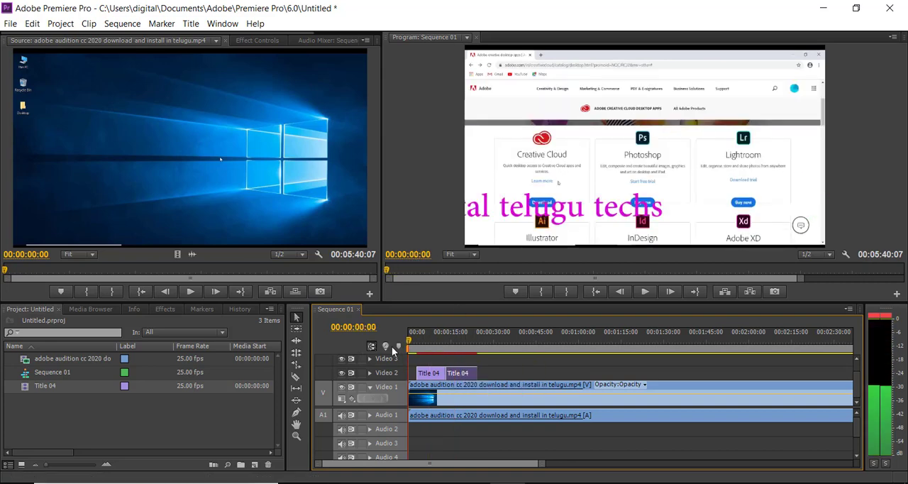